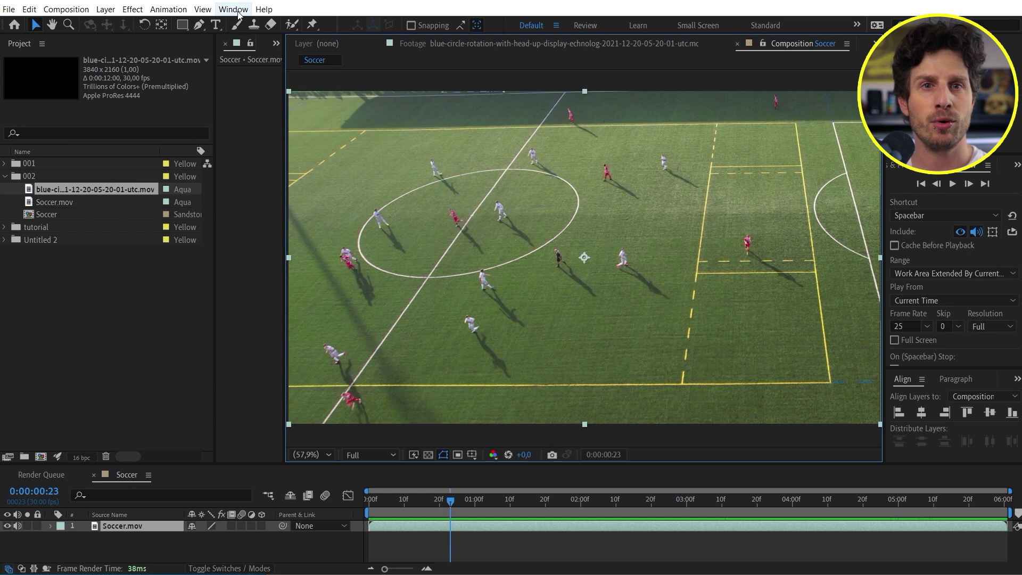
# Show the Tracker panel and select the Soccer.mov layer.
pyautogui.click(234, 10)
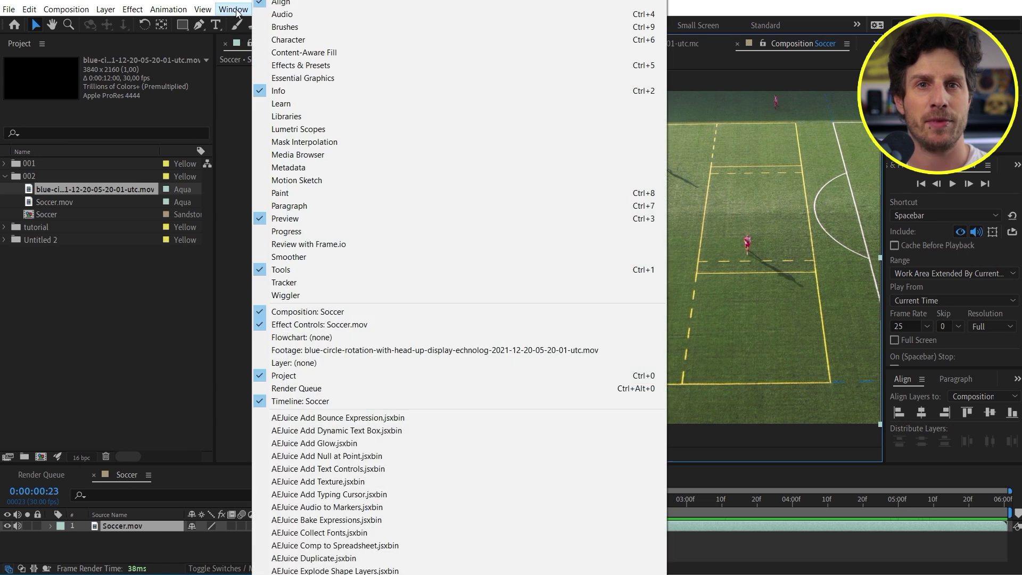
pyautogui.click(282, 282)
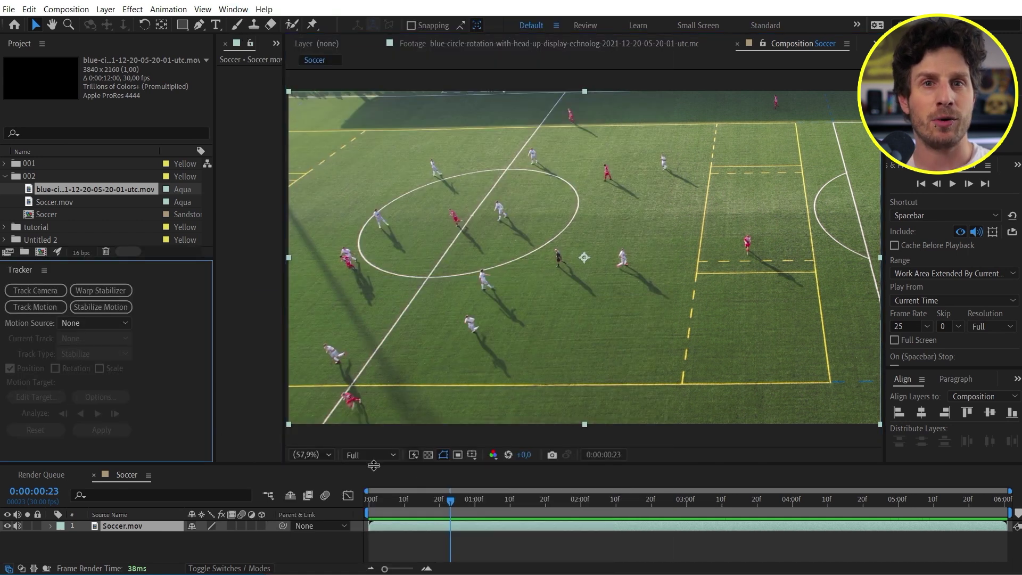
pyautogui.click(50, 305)
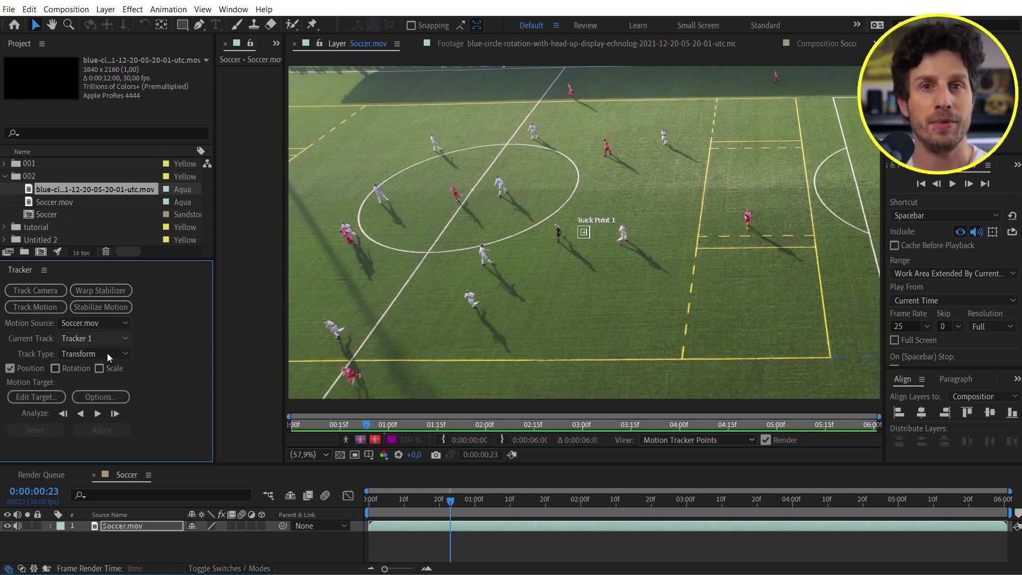
pyautogui.click(50, 526)
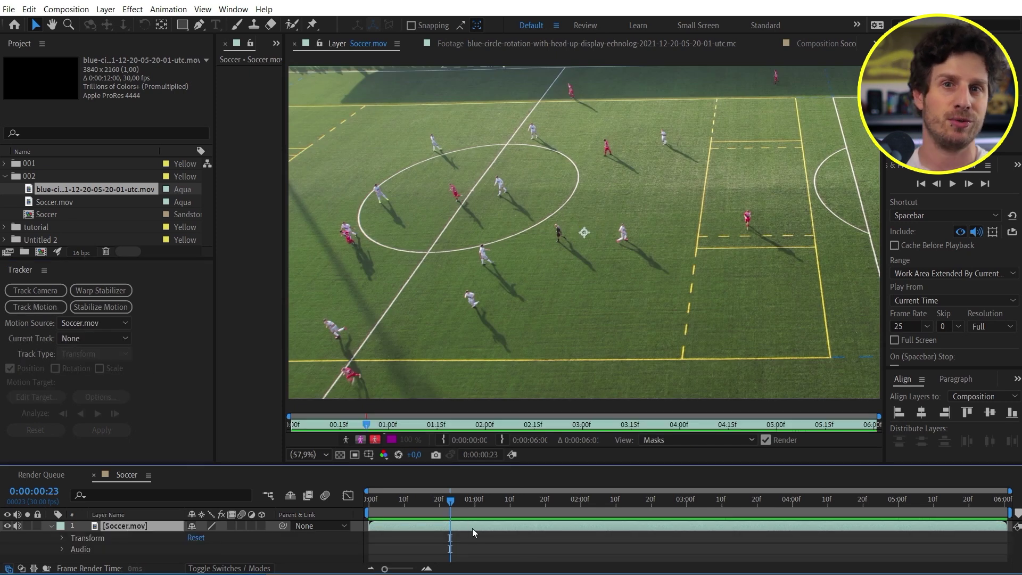
# Add Track Motion to Soccer.mov, creating Tracker 1 with one track point, and review its motion target.
pyautogui.rightClick(472, 528)
pyautogui.moveTo(553, 379)
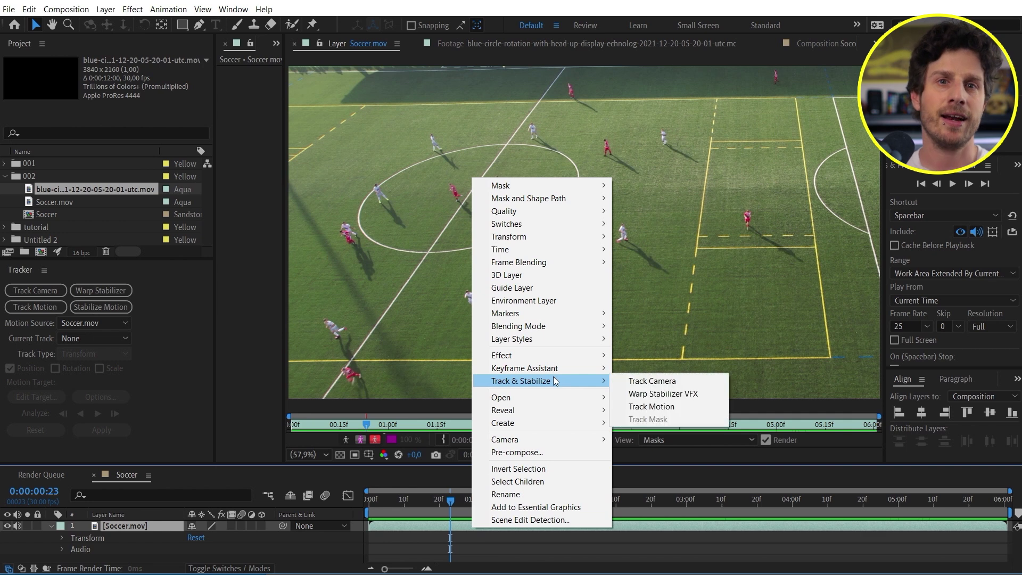
pyautogui.click(655, 406)
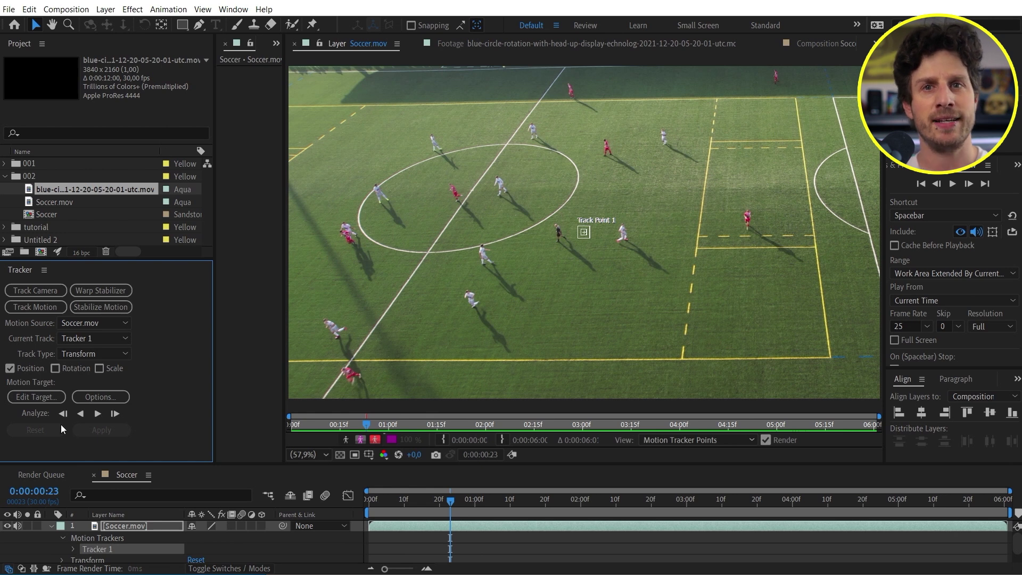
pyautogui.click(34, 396)
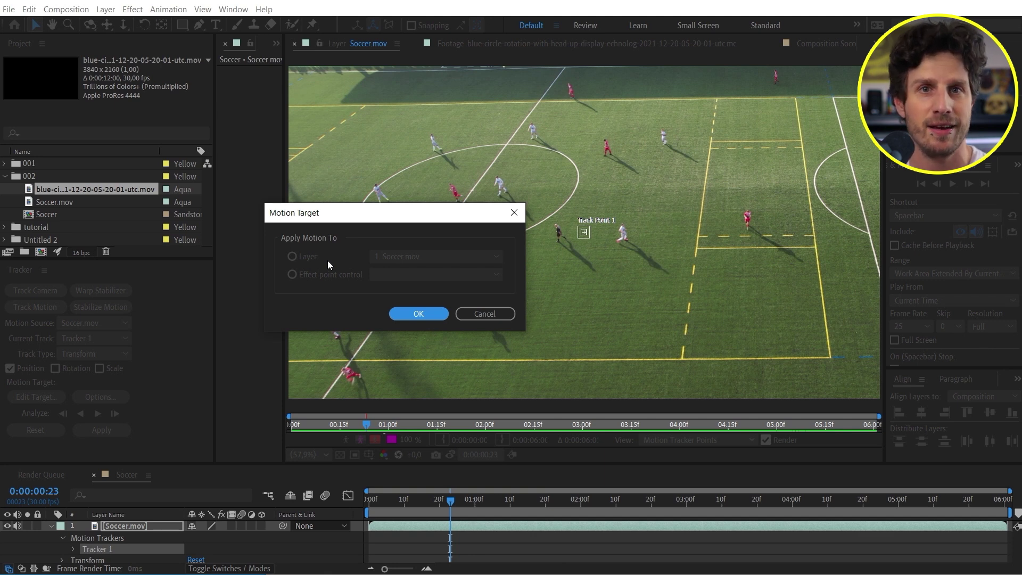
pyautogui.click(419, 314)
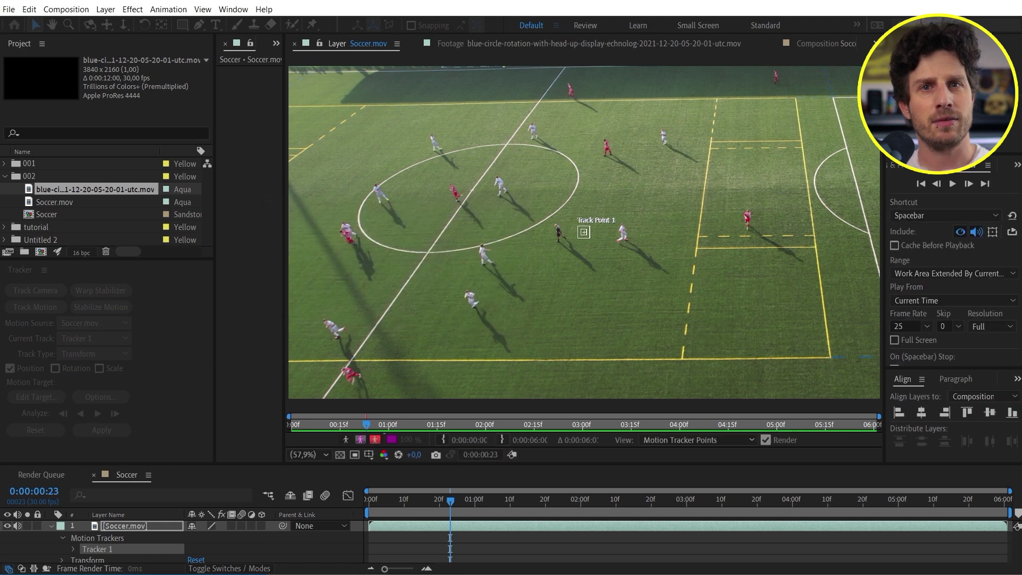
pyautogui.click(105, 9)
# Create a new null object layer named Tracking Data.
pyautogui.moveTo(266, 23)
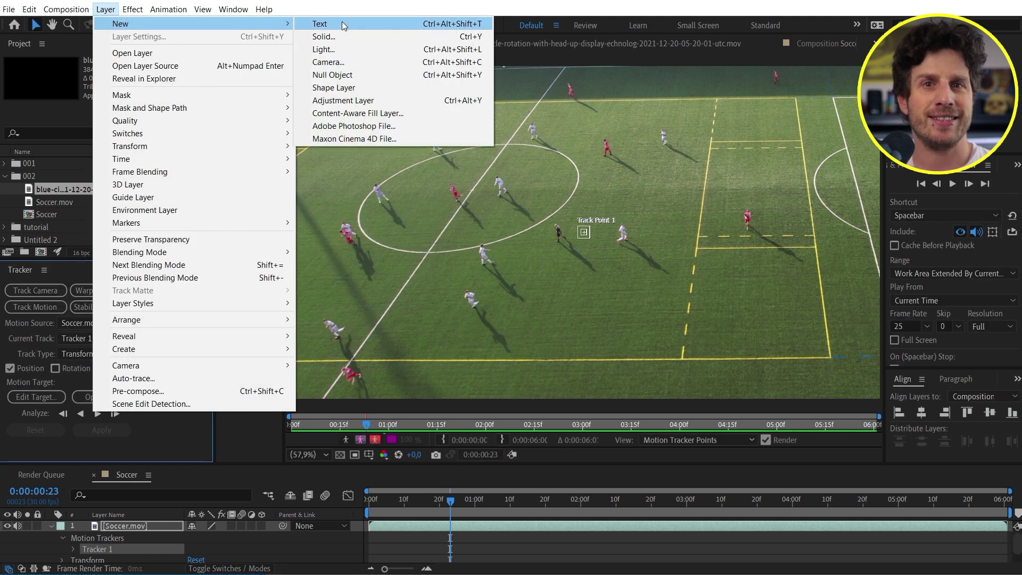
pyautogui.click(350, 74)
pyautogui.press('Return')
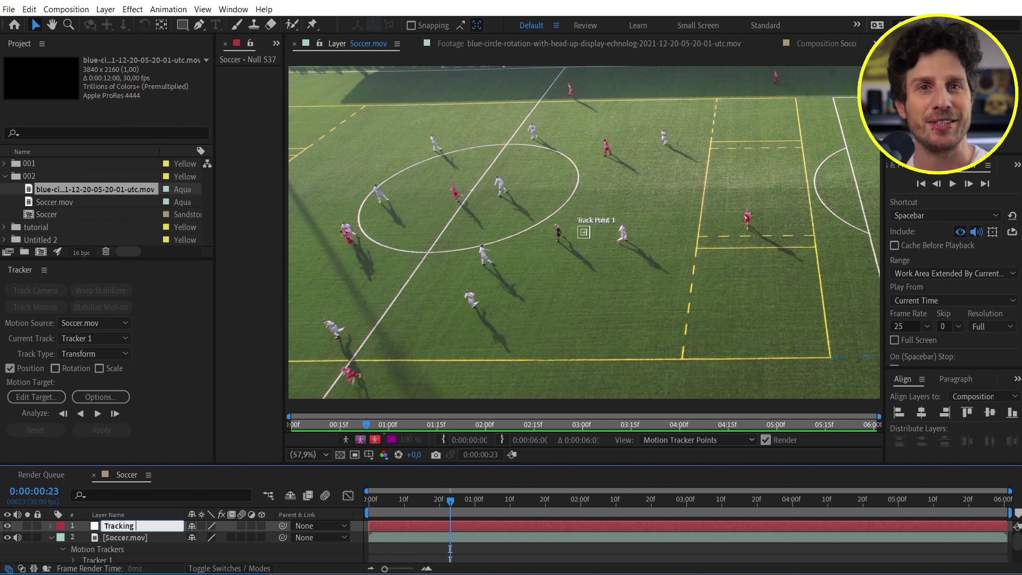
pyautogui.click(126, 536)
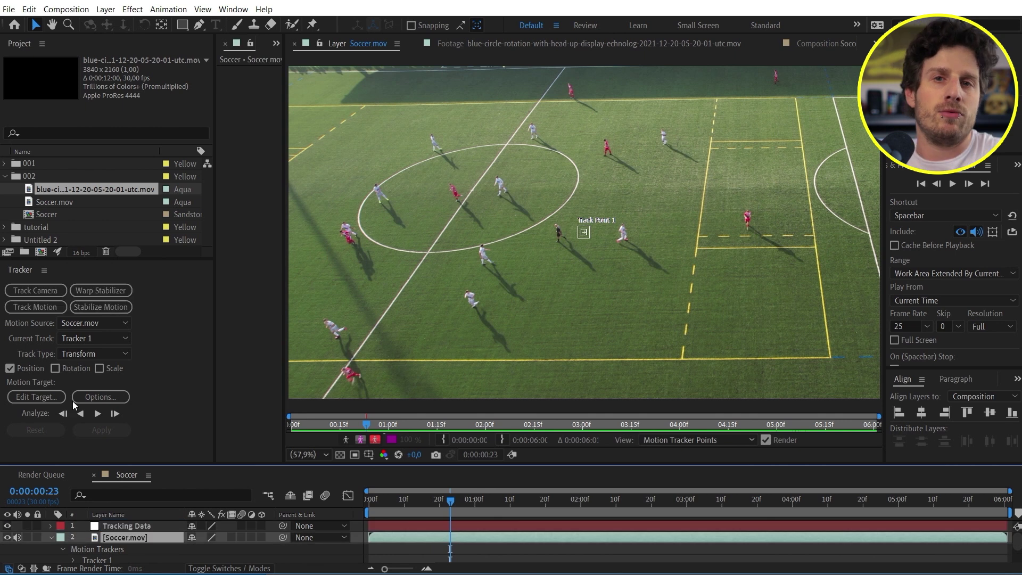
# Set Tracking Data as the tracker's motion target layer.
pyautogui.click(48, 398)
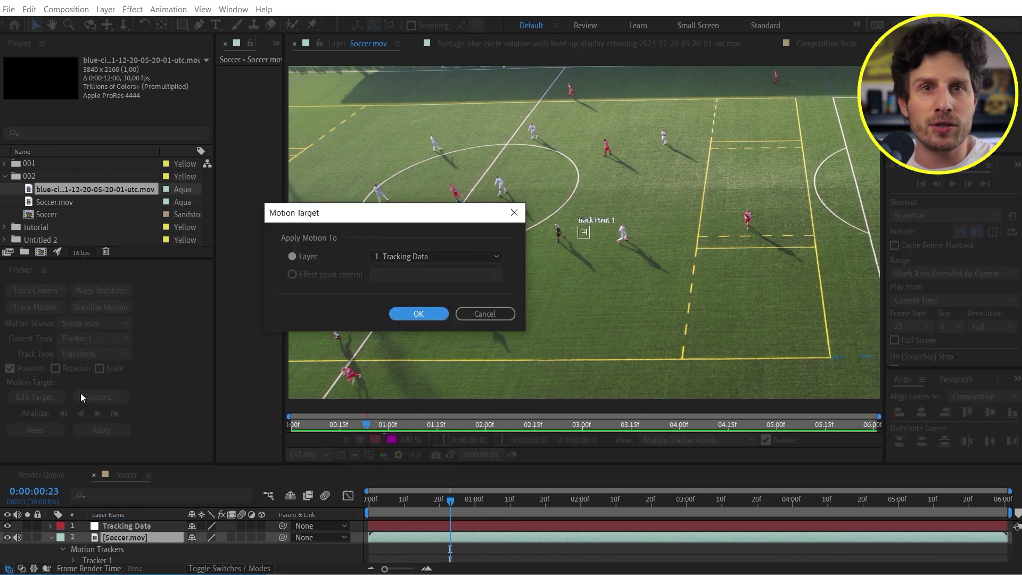
pyautogui.click(430, 255)
pyautogui.click(429, 271)
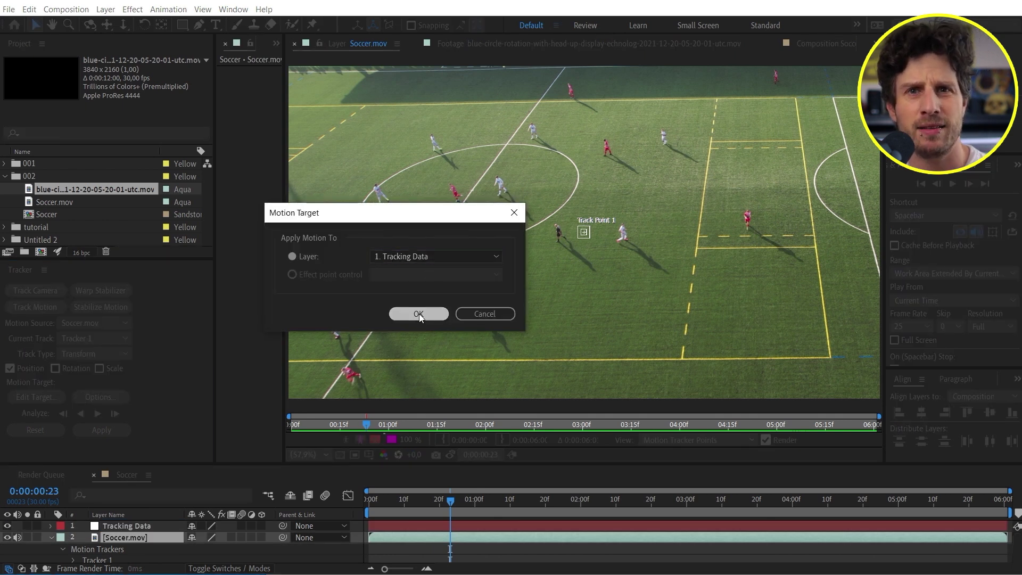
pyautogui.click(418, 314)
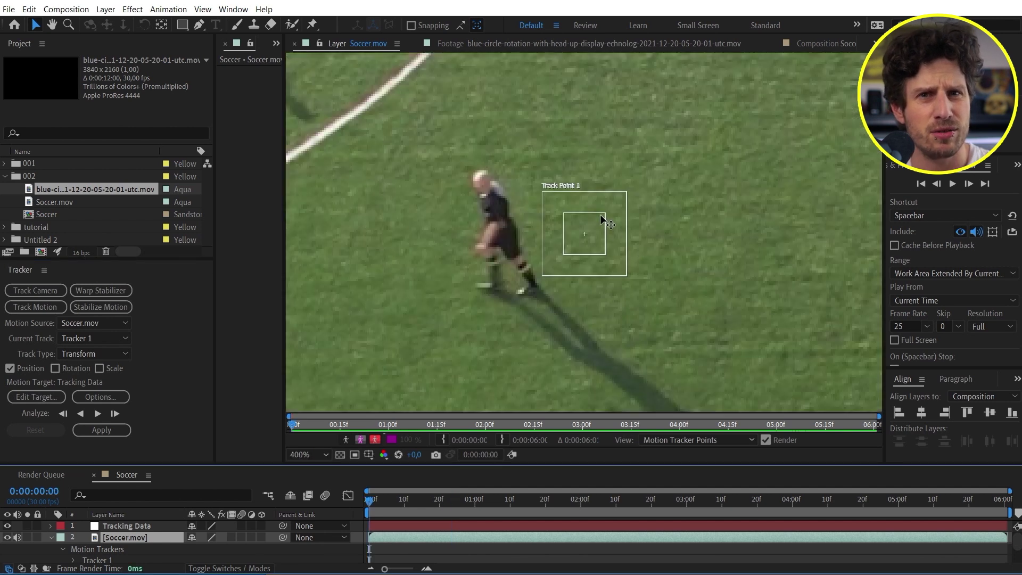
# Place Track Point 1 on the referee's head with a tight search box.
pyautogui.moveTo(595, 242); pyautogui.dragTo(669, 272)
pyautogui.moveTo(618, 204); pyautogui.dragTo(494, 194)
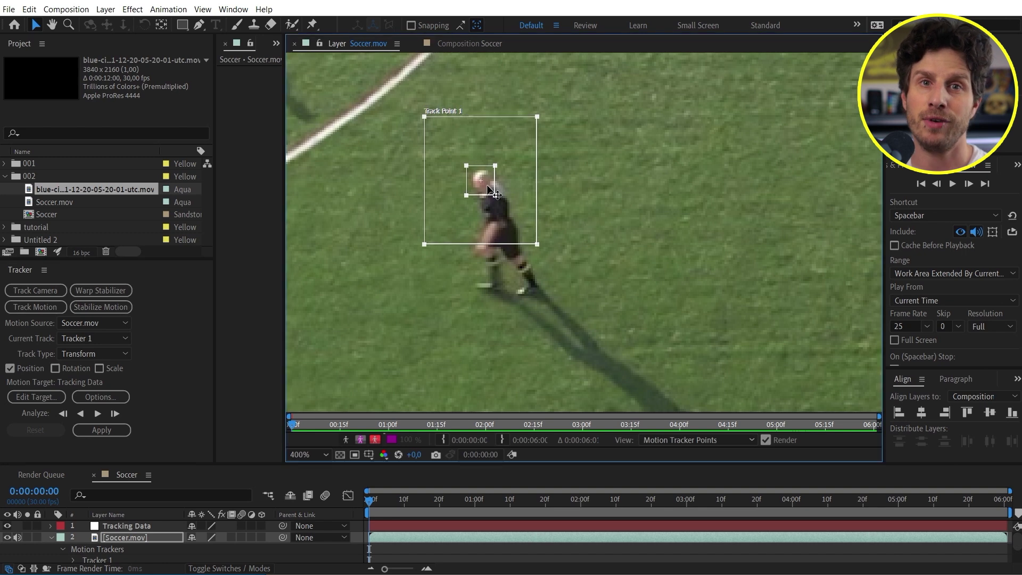
pyautogui.moveTo(537, 243); pyautogui.dragTo(513, 212)
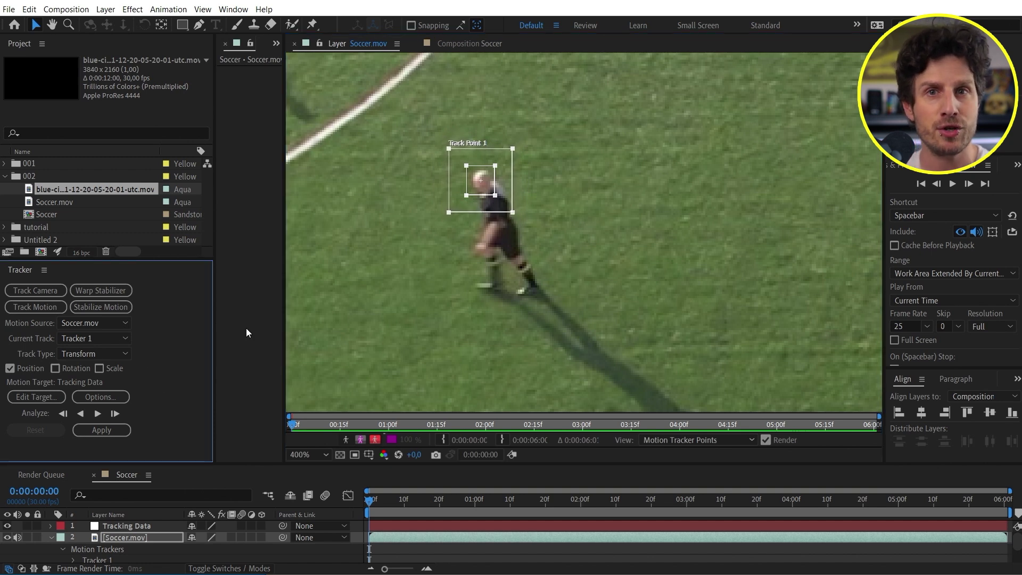
# Preview the clip, then analyze the track forward through to 0:00:06:00.
pyautogui.click(593, 221)
pyautogui.press('space')
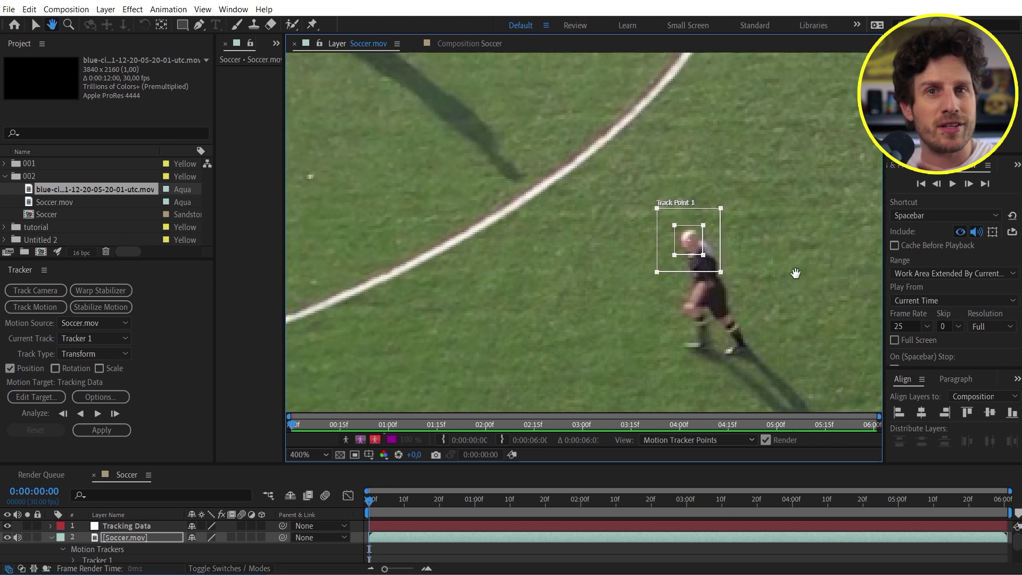
pyautogui.click(97, 414)
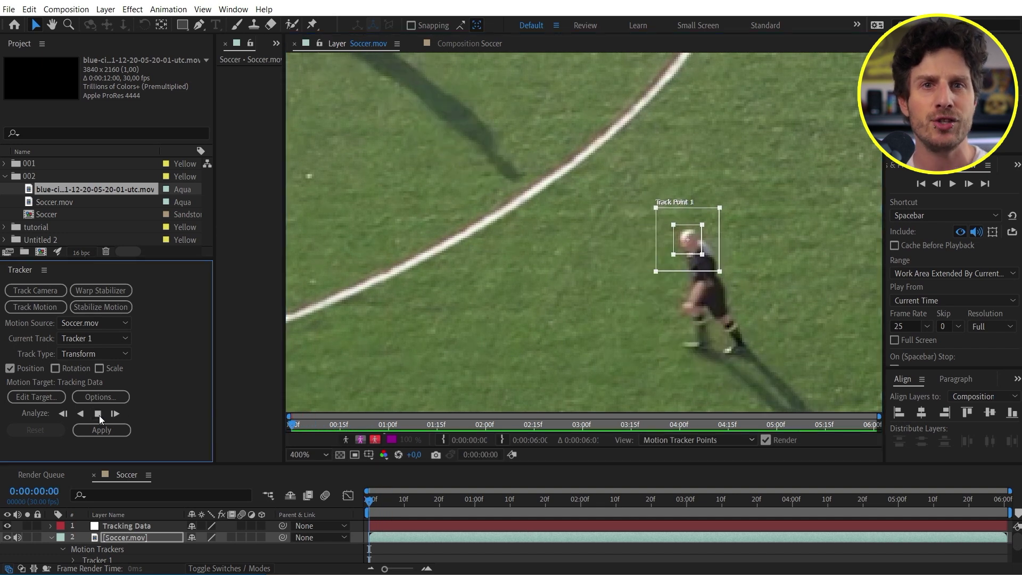
pyautogui.click(97, 413)
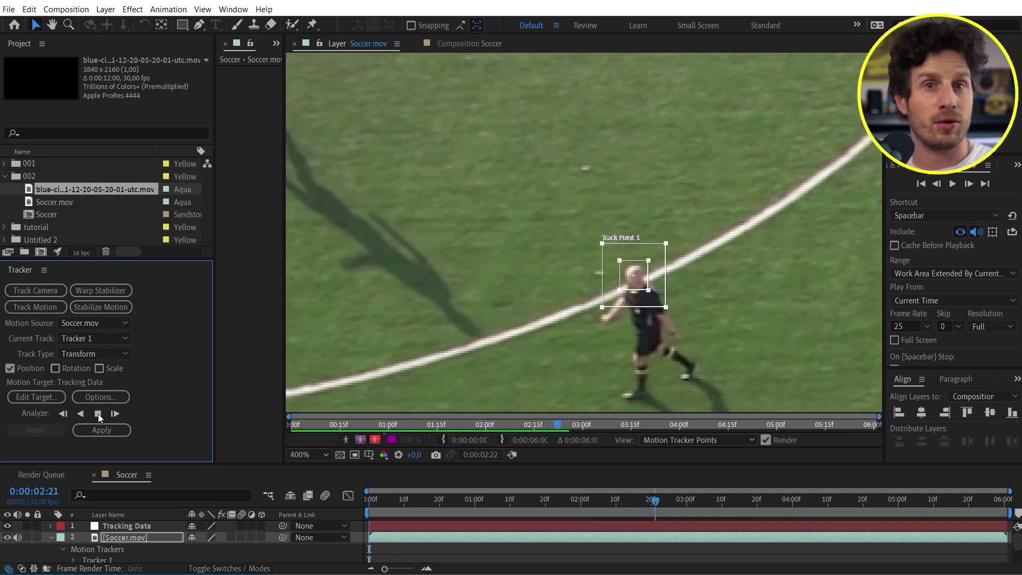
pyautogui.click(98, 413)
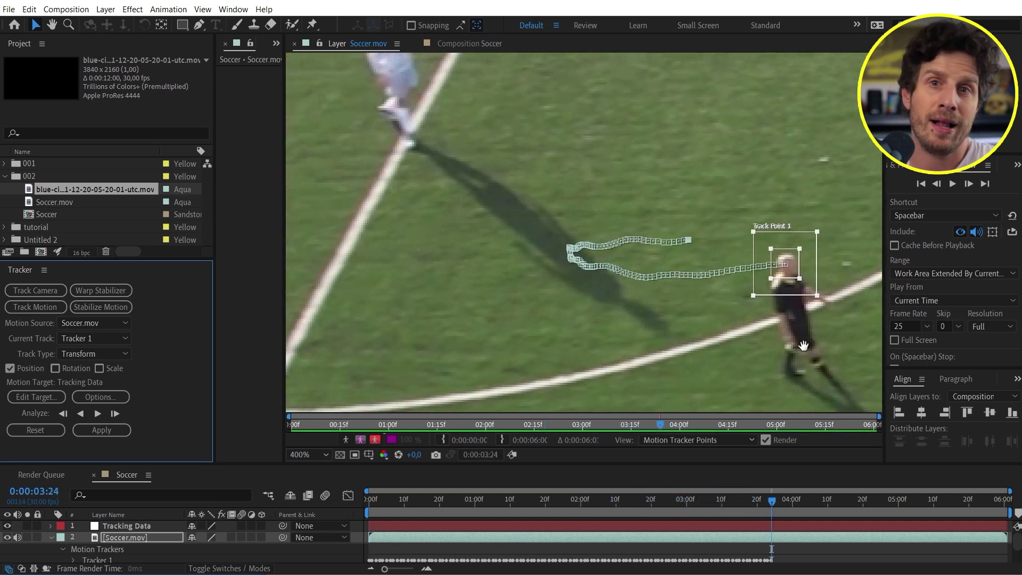
pyautogui.click(98, 413)
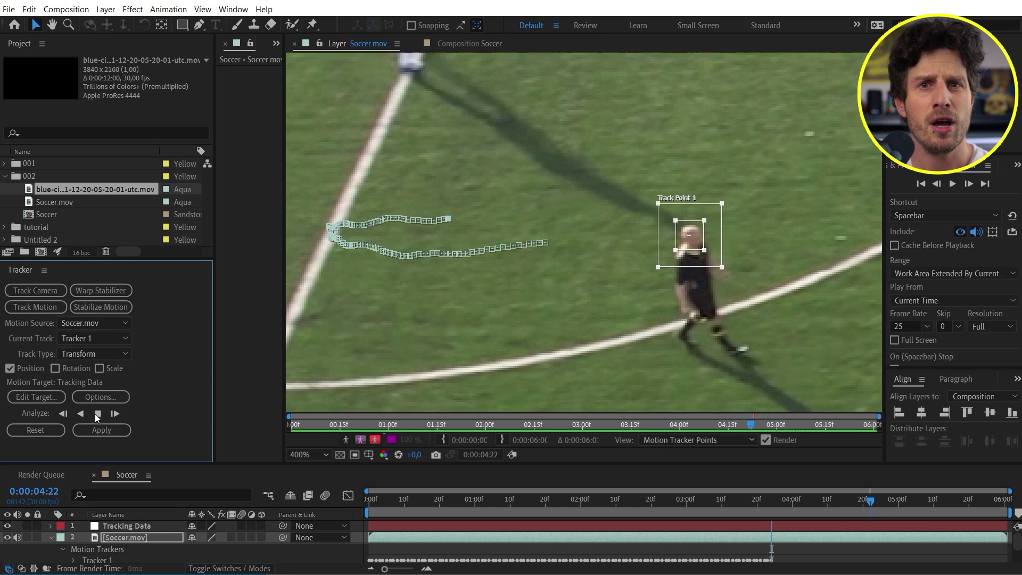
pyautogui.press('v')
pyautogui.press(',')
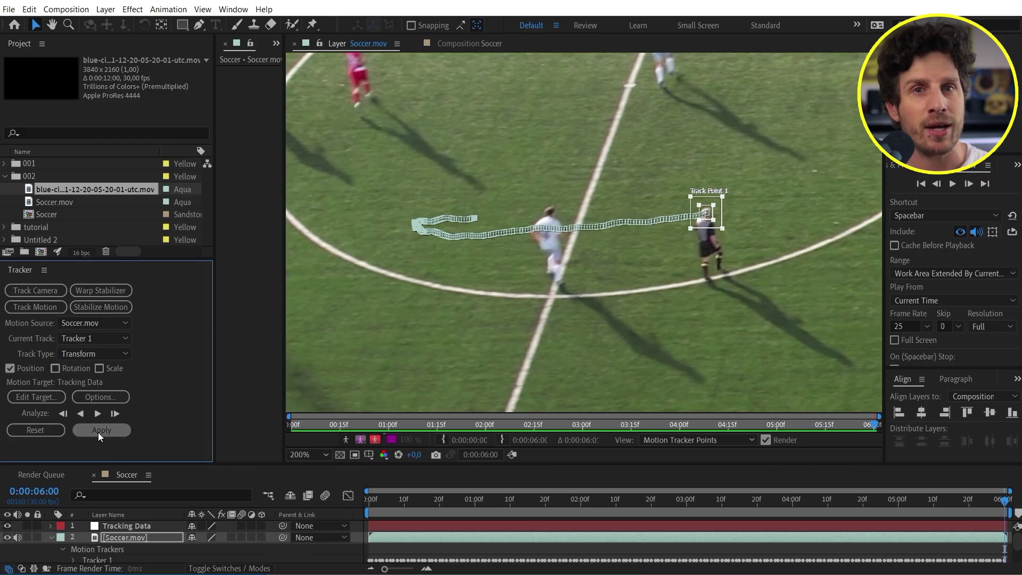
# Apply the referee track to the Tracking Data null in X and Y and scrub to verify.
pyautogui.click(98, 433)
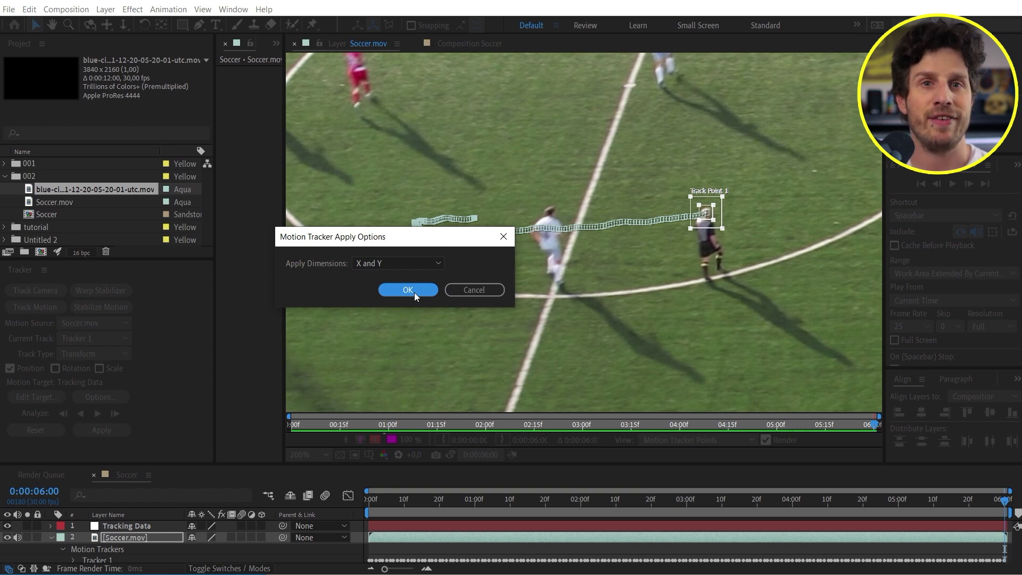
pyautogui.click(408, 290)
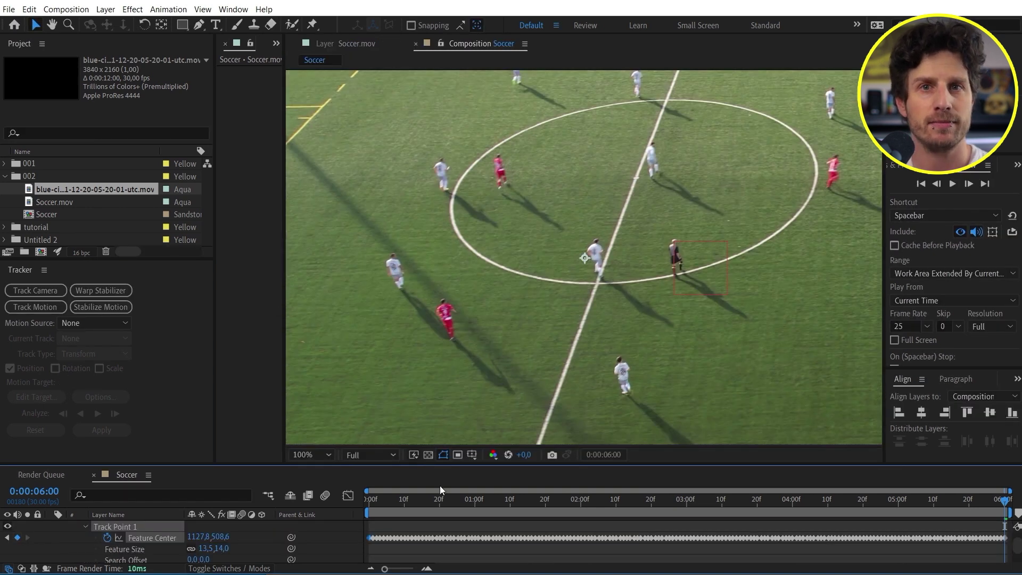
pyautogui.scroll(2, 77, 535)
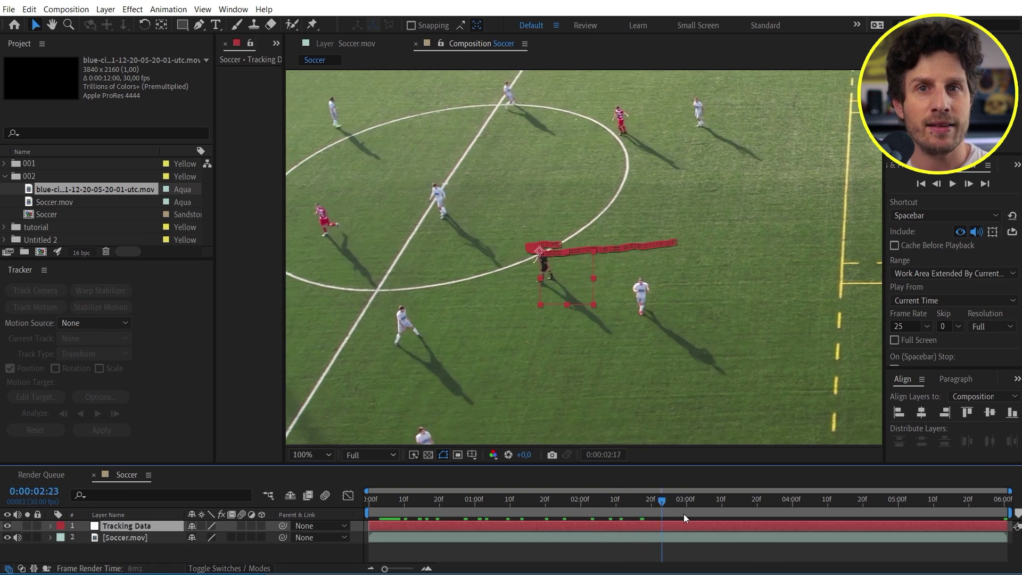
pyautogui.moveTo(684, 513); pyautogui.dragTo(368, 519)
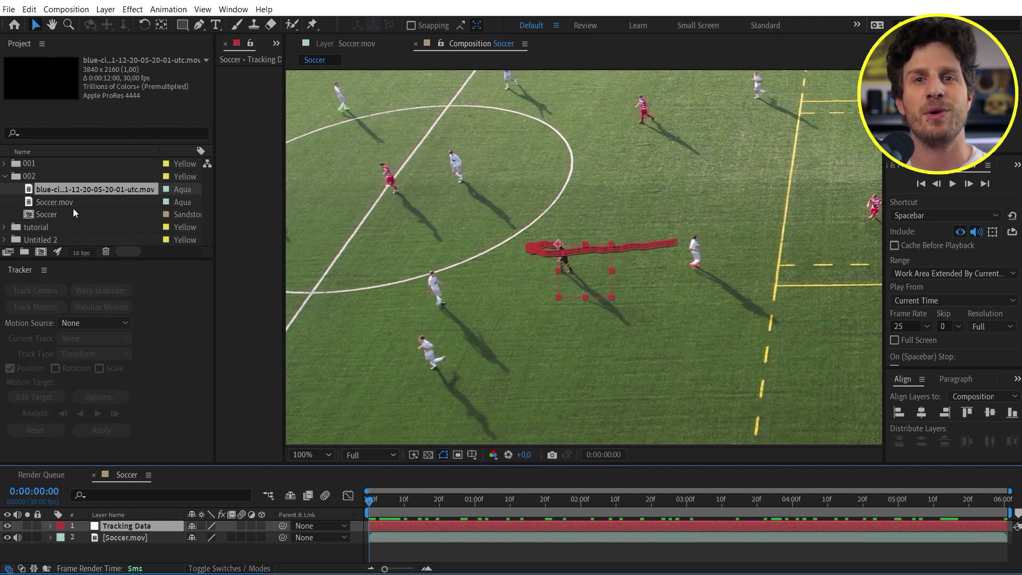
# Add the HUD circle footage as the top layer, parent it to Tracking Data, and preview.
pyautogui.moveTo(67, 190); pyautogui.dragTo(347, 496)
pyautogui.moveTo(391, 521); pyautogui.dragTo(392, 525)
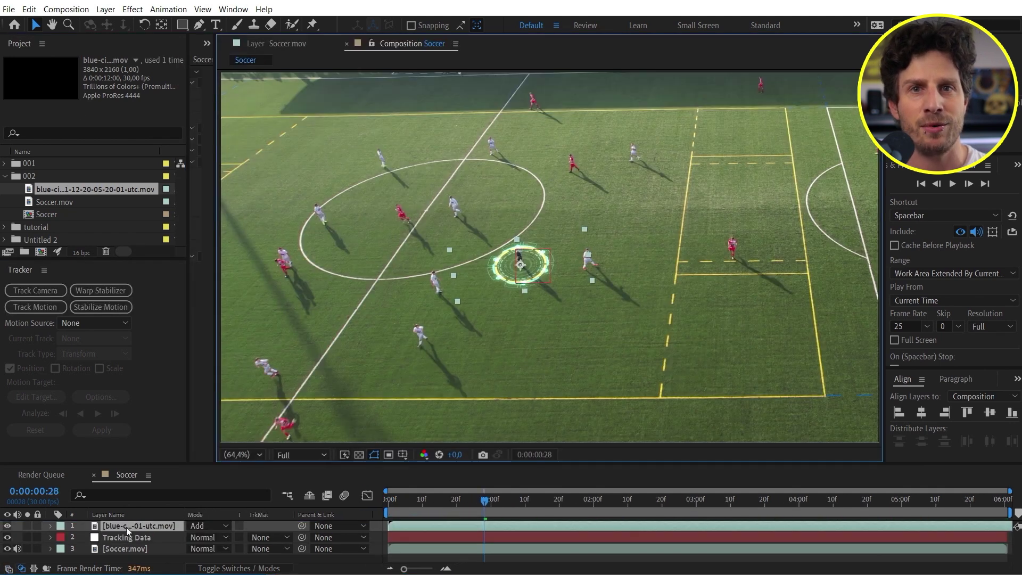
pyautogui.click(139, 528)
pyautogui.moveTo(302, 526); pyautogui.dragTo(146, 538)
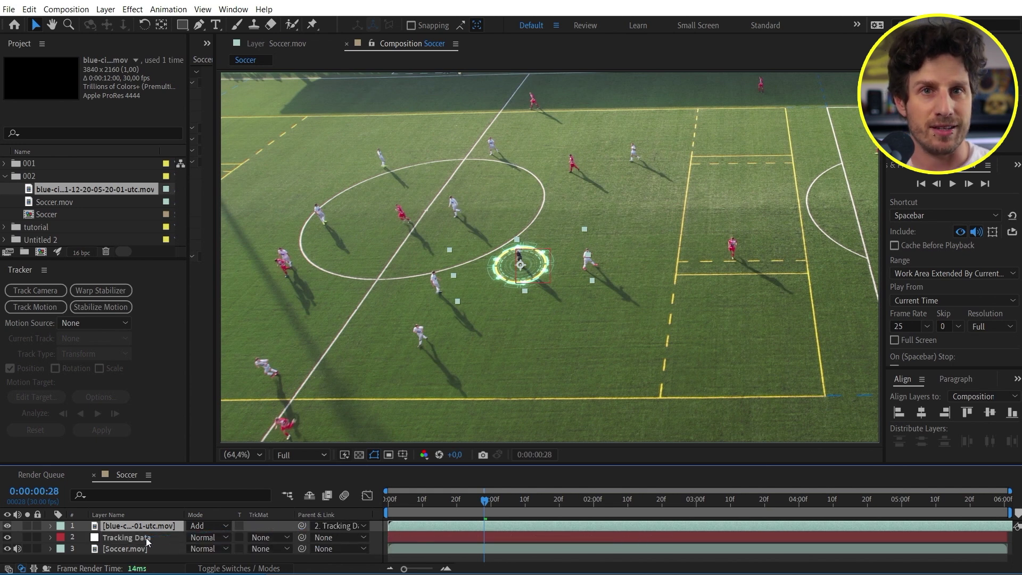
pyautogui.press('space')
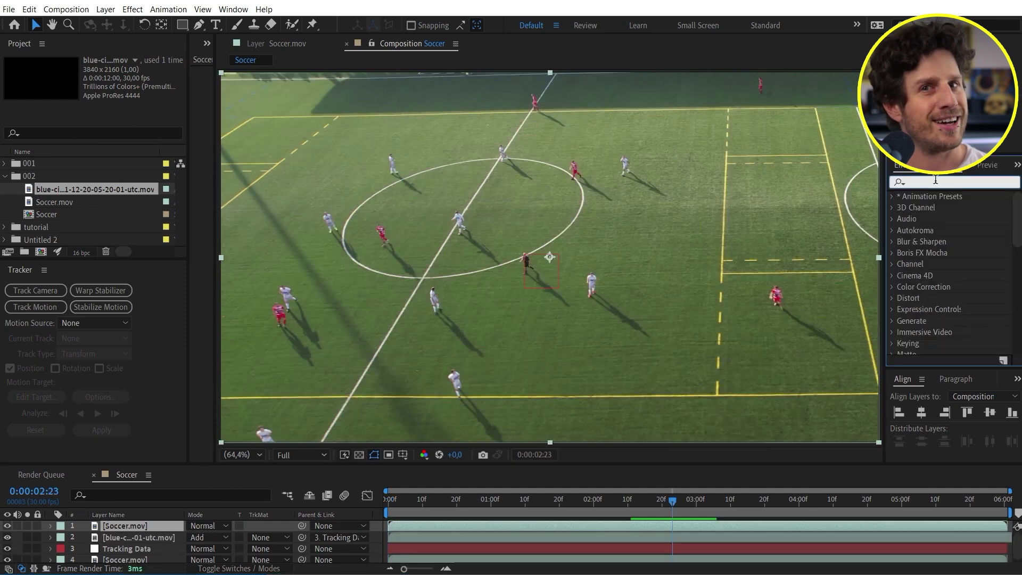
# Search for Keylight and apply it to the duplicated Soccer.mov layer.
pyautogui.write('keyligh')
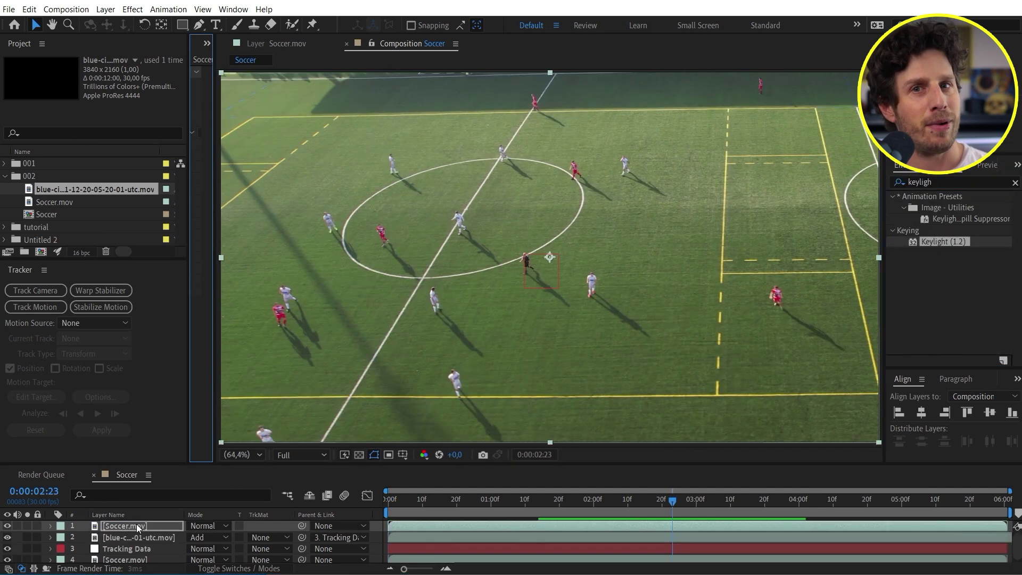
pyautogui.moveTo(256, 150); pyautogui.dragTo(263, 152)
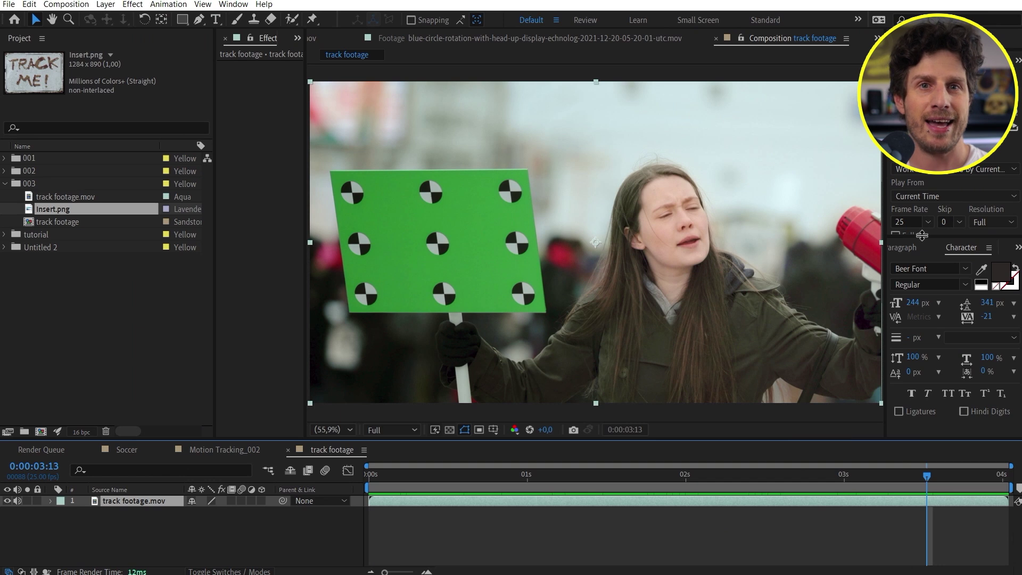
# Rearrange and resize the right-hand panels to make more room.
pyautogui.click(904, 245)
pyautogui.click(898, 248)
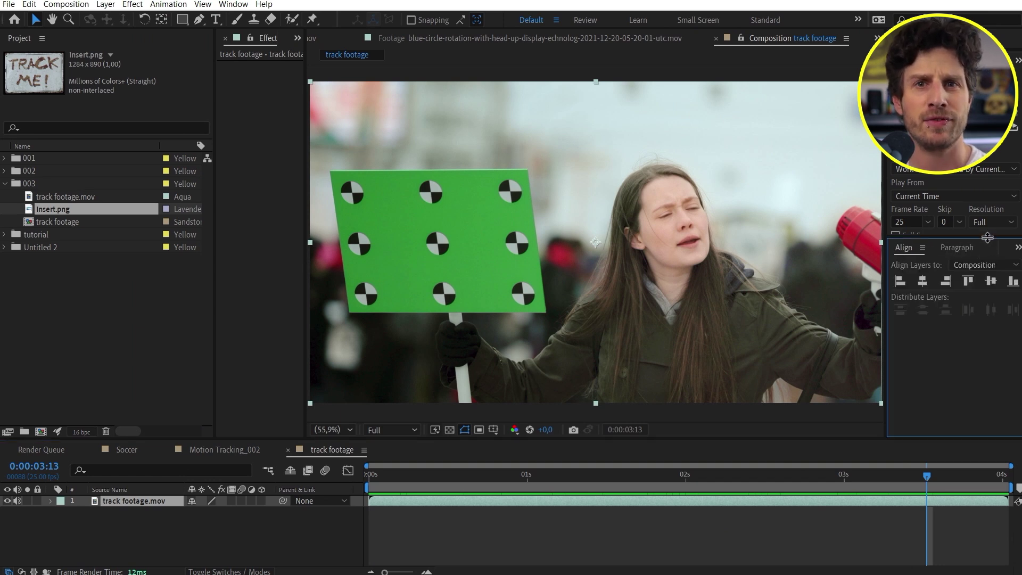
pyautogui.moveTo(988, 238); pyautogui.dragTo(988, 316)
pyautogui.moveTo(936, 74); pyautogui.dragTo(936, 186)
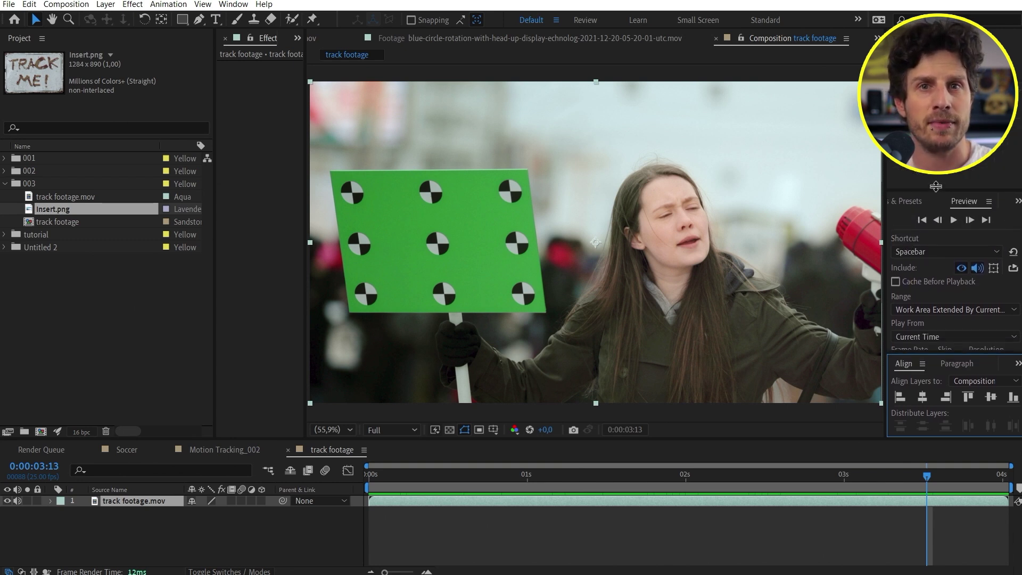
# Search Effects & Presets for 'mocha' and apply Mocha AE to track footage.mov.
pyautogui.click(927, 204)
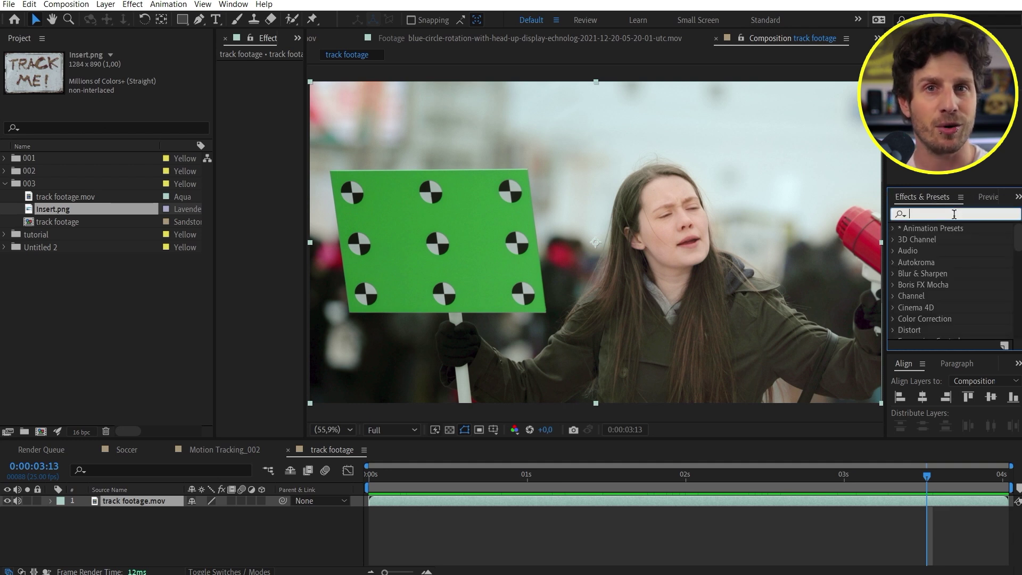
pyautogui.click(954, 214)
pyautogui.write('moc')
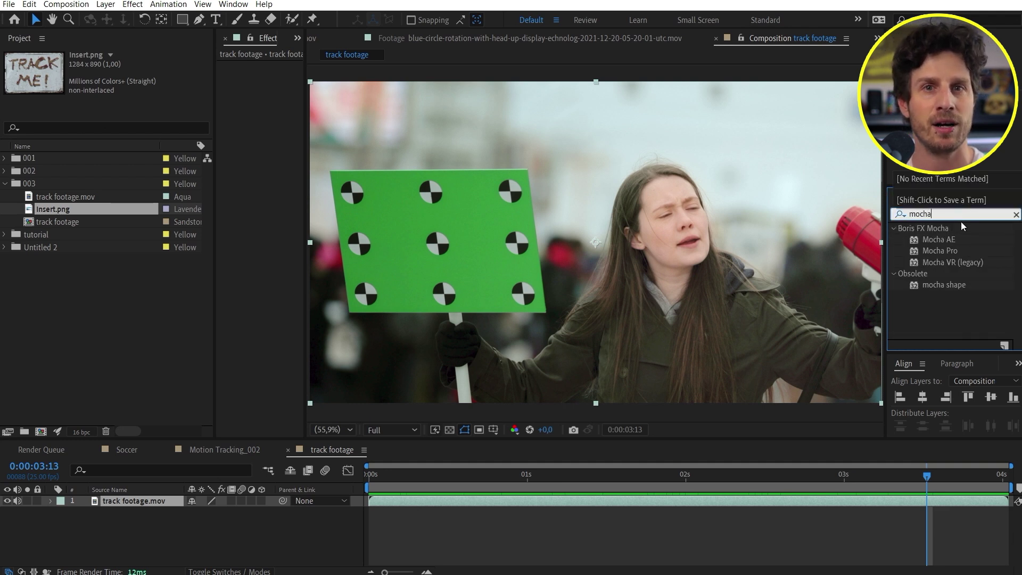
pyautogui.write('ha')
pyautogui.click(947, 243)
pyautogui.moveTo(943, 241); pyautogui.dragTo(481, 275)
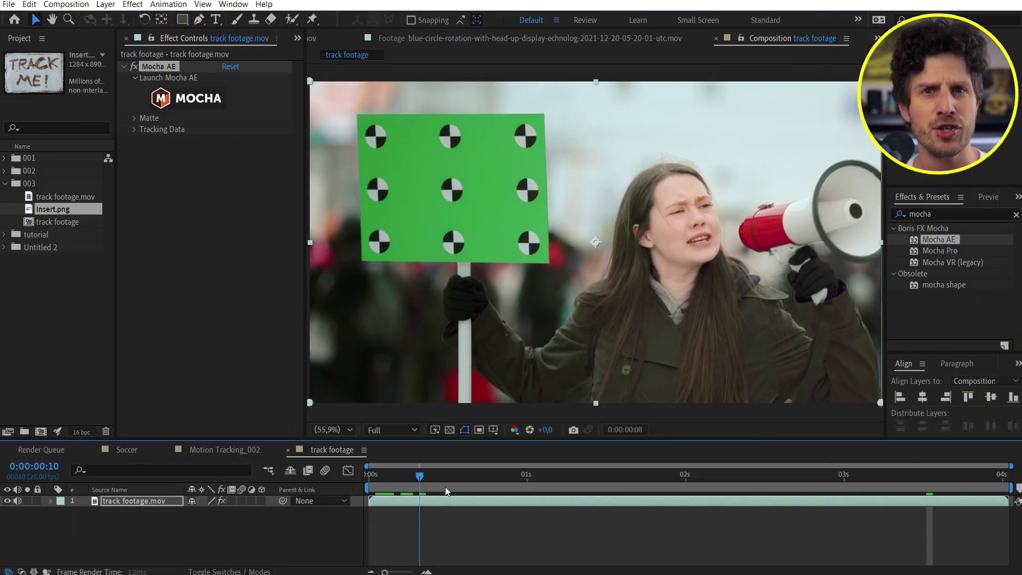
# Add Insert.png above the footage and pin its four corners onto the green sign.
pyautogui.moveTo(445, 487); pyautogui.dragTo(508, 494)
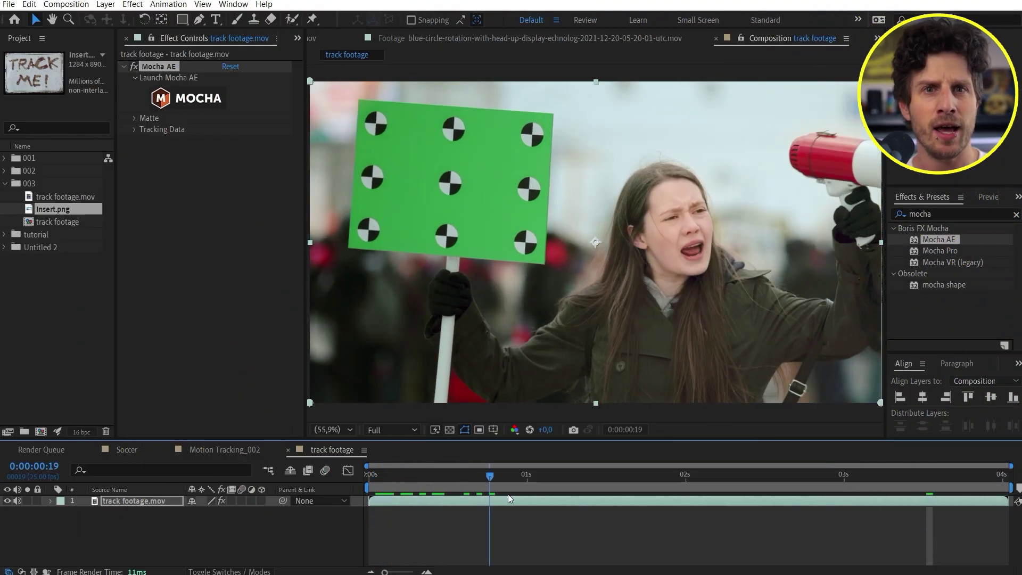
pyautogui.moveTo(47, 208); pyautogui.dragTo(130, 500)
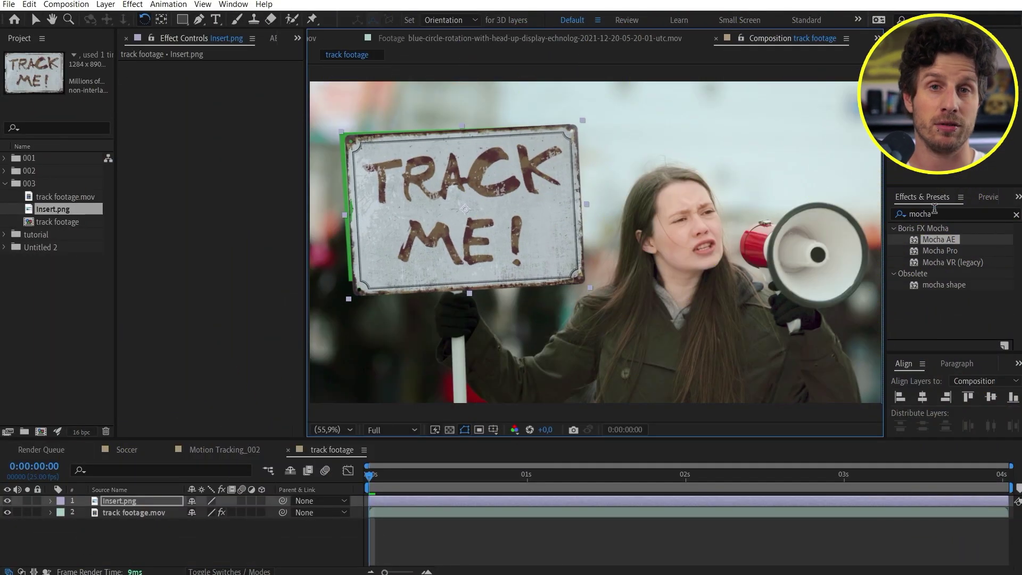
pyautogui.moveTo(563, 131); pyautogui.dragTo(536, 124)
pyautogui.moveTo(340, 132); pyautogui.dragTo(332, 128)
pyautogui.moveTo(344, 296); pyautogui.dragTo(333, 293)
pyautogui.moveTo(588, 290); pyautogui.dragTo(556, 293)
pyautogui.moveTo(542, 120); pyautogui.dragTo(547, 112)
pyautogui.moveTo(334, 126); pyautogui.dragTo(330, 120)
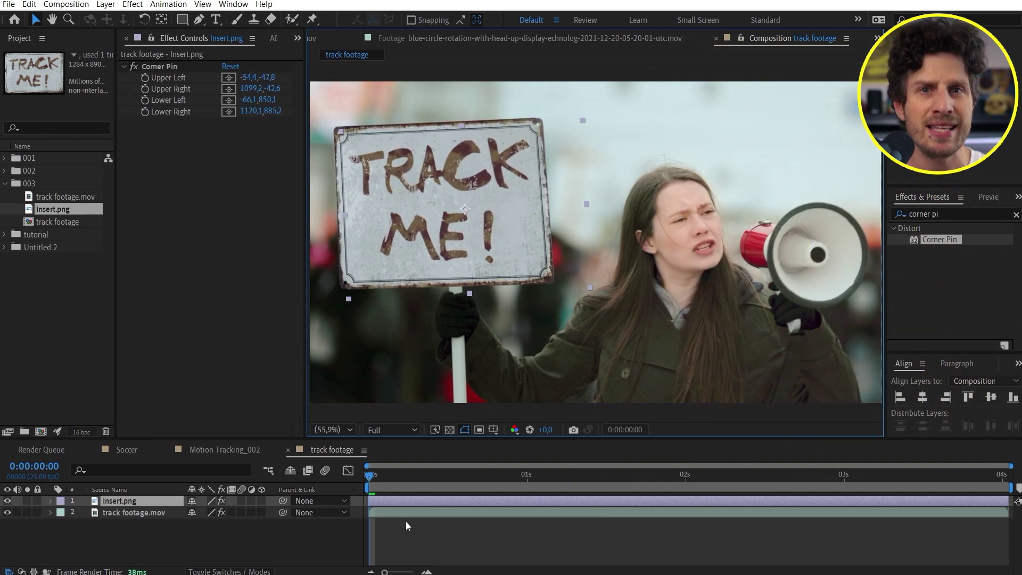
# Pre-compose the Insert.png layer as INSERT.
pyautogui.click(506, 296)
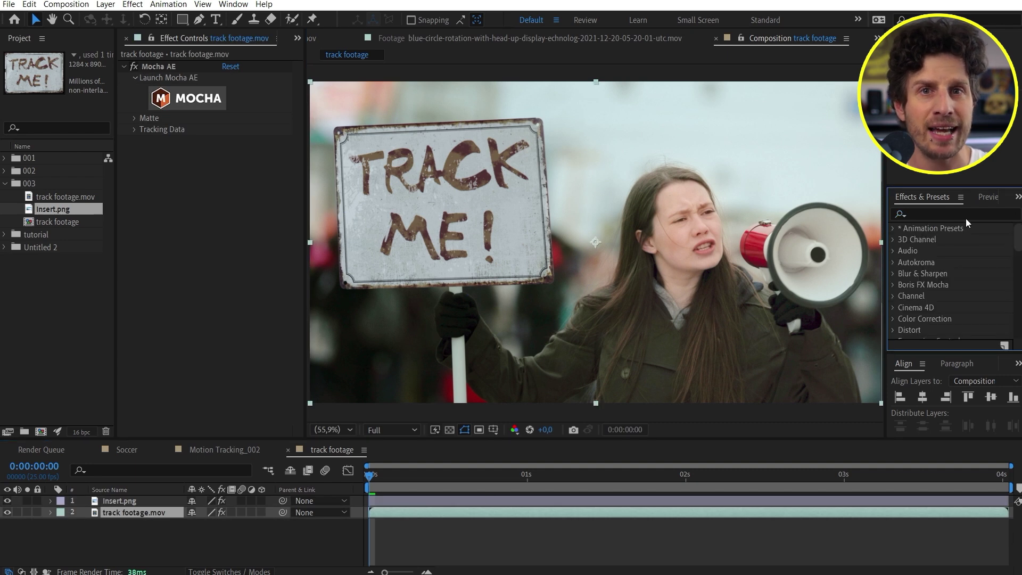
pyautogui.click(400, 501)
pyautogui.click(105, 4)
pyautogui.click(154, 390)
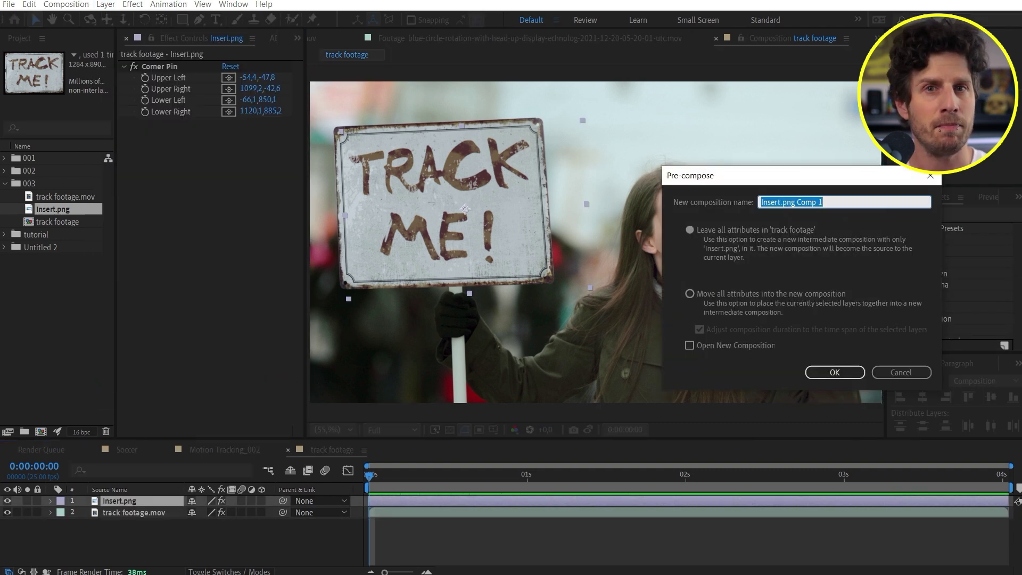
pyautogui.press('Return')
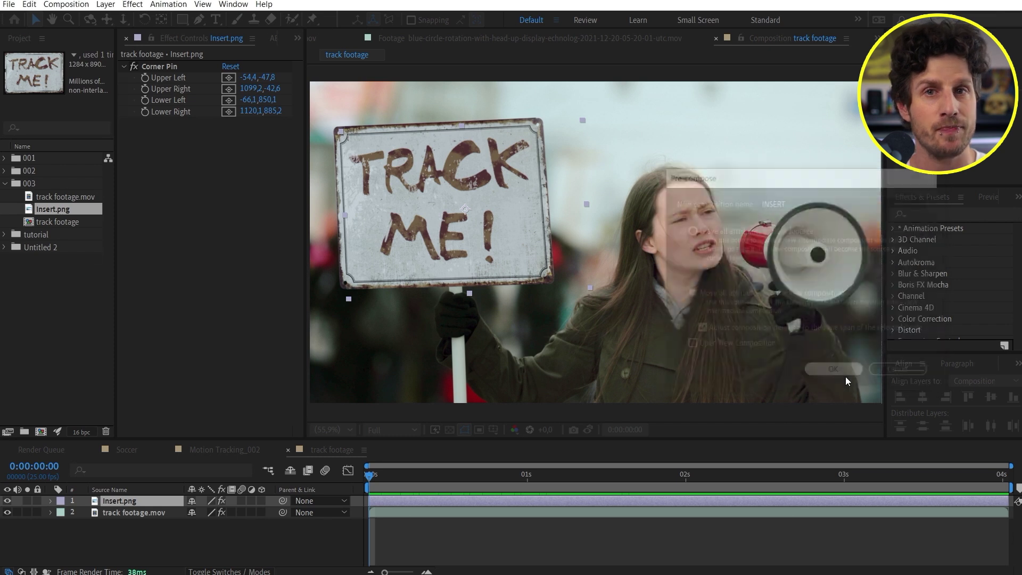